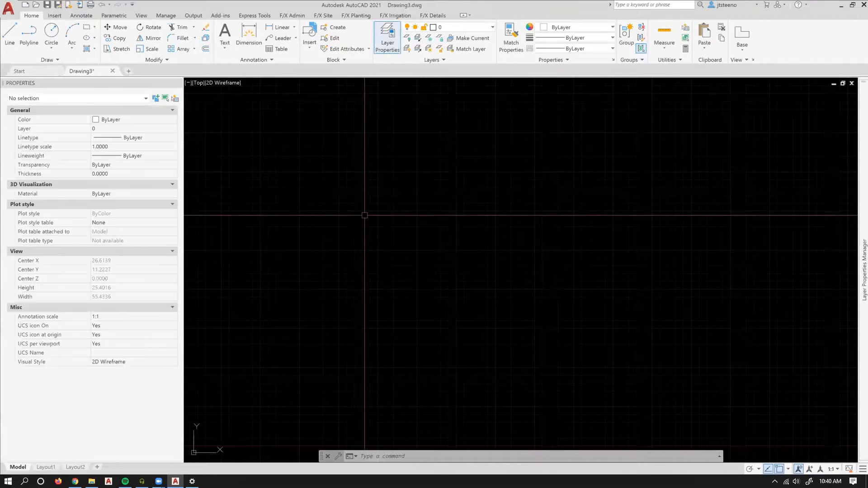
Open the Options dialog, try the AutoCAD 2013/LT2013 save format, and set the default format back to AutoCAD 2018 Drawing (*.dwg)
{"action": "type", "text": "op"}
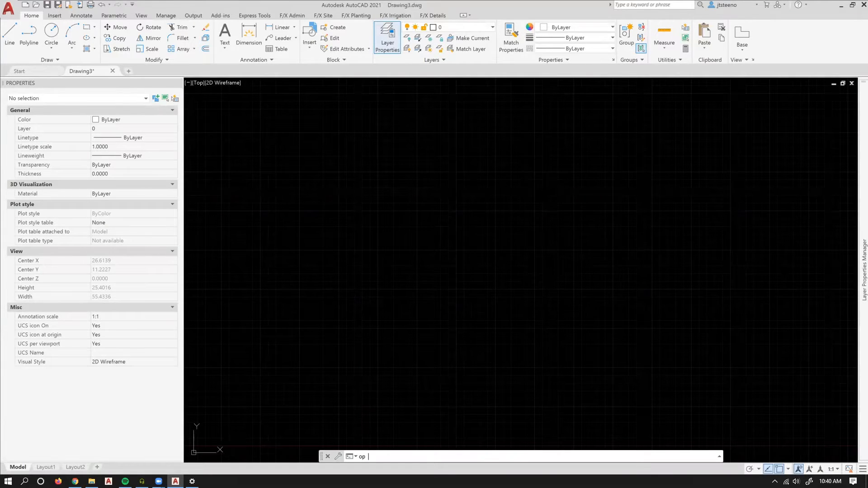
{"action": "key", "text": "Return"}
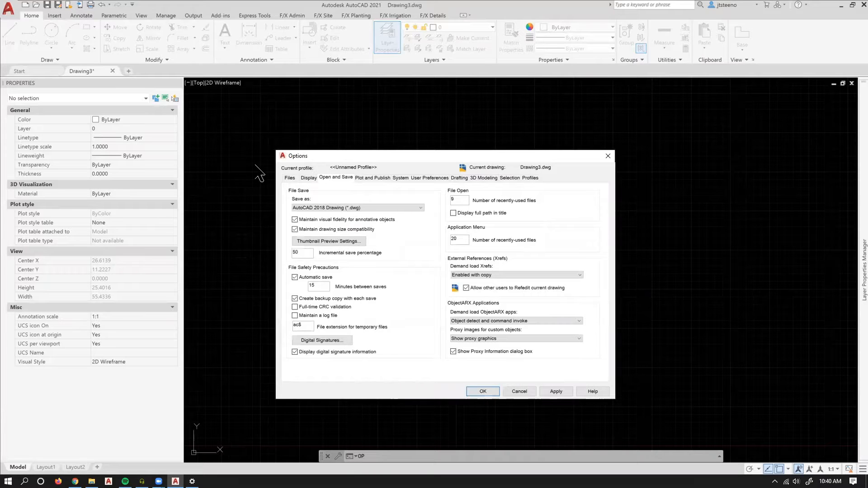
{"action": "left_click", "coordinate": [360, 207]}
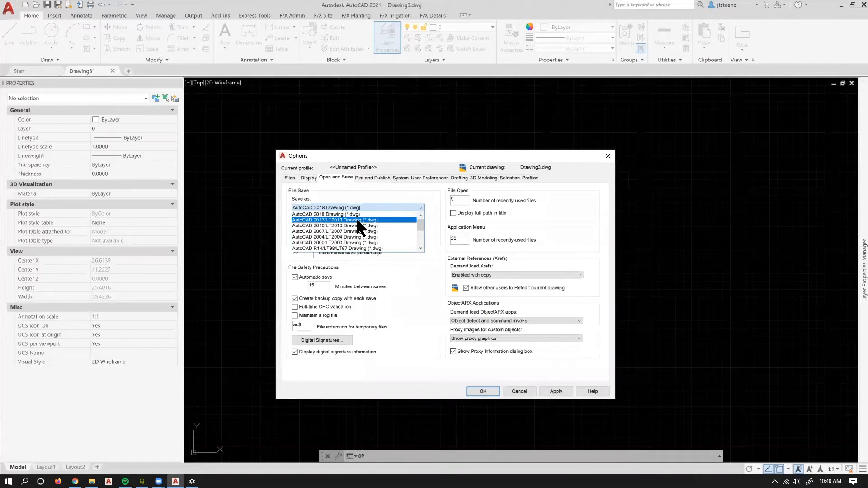
{"action": "left_click", "coordinate": [356, 219]}
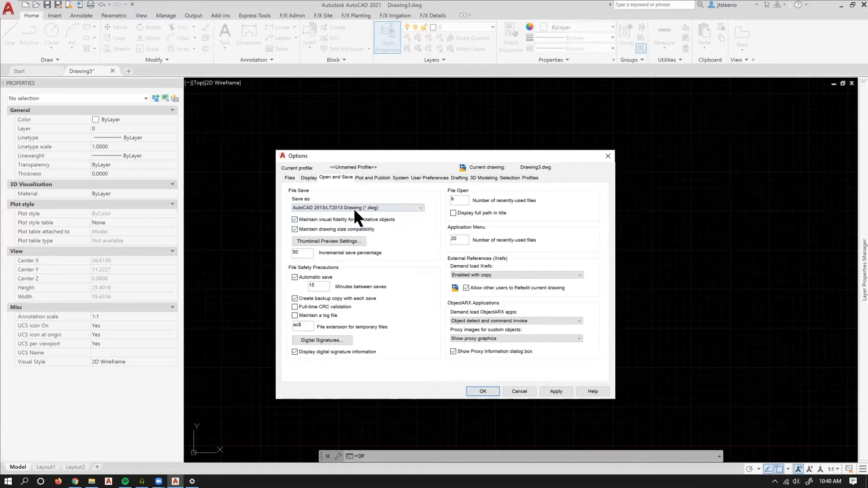
{"action": "left_click", "coordinate": [353, 207]}
{"action": "left_click", "coordinate": [300, 212]}
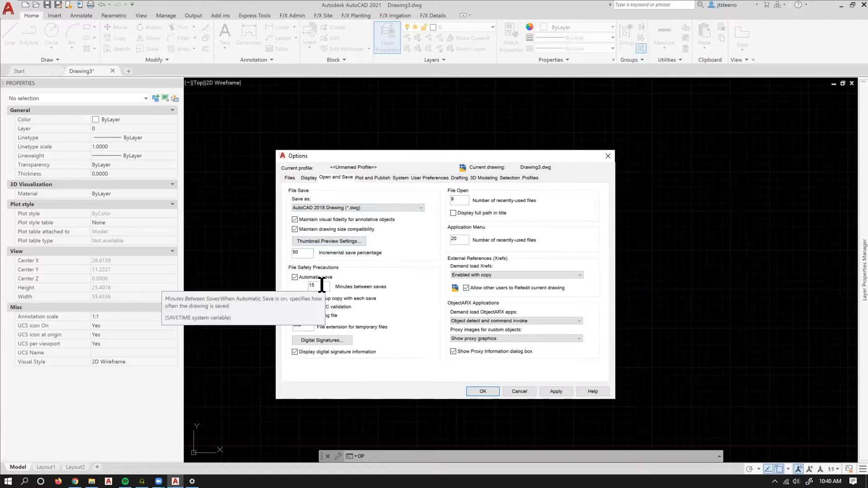
Set the automatic save interval to 10 minutes between saves
{"action": "left_click_drag", "start_coordinate": [322, 285], "coordinate": [300, 287]}
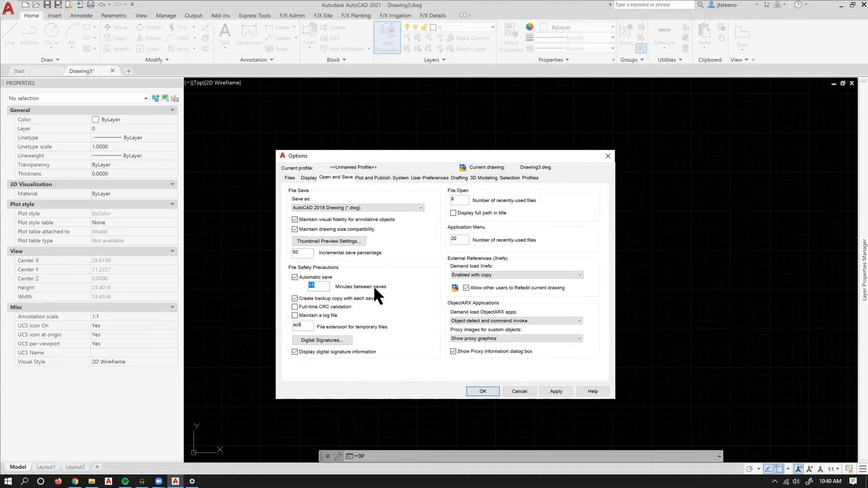
{"action": "type", "text": "5"}
{"action": "left_click_drag", "start_coordinate": [319, 283], "coordinate": [285, 284]}
{"action": "type", "text": "15"}
{"action": "key", "text": "BackSpace"}
{"action": "type", "text": "0"}
Inspect the Automatic Save File Location path and its folder browser, keeping the existing folder
{"action": "left_click", "coordinate": [286, 177]}
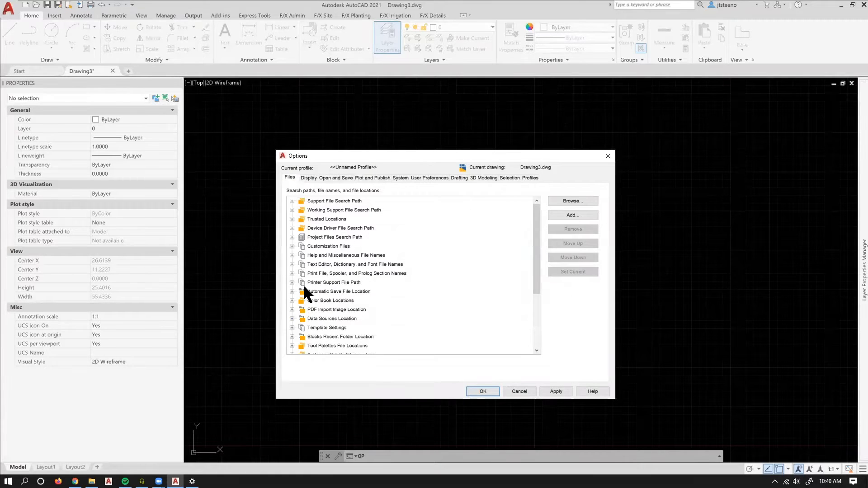
{"action": "left_click", "coordinate": [292, 291]}
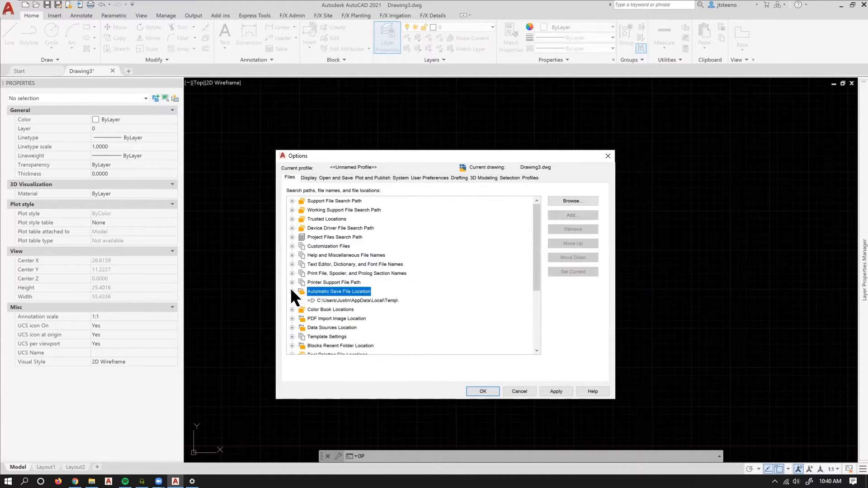
{"action": "left_click", "coordinate": [354, 300]}
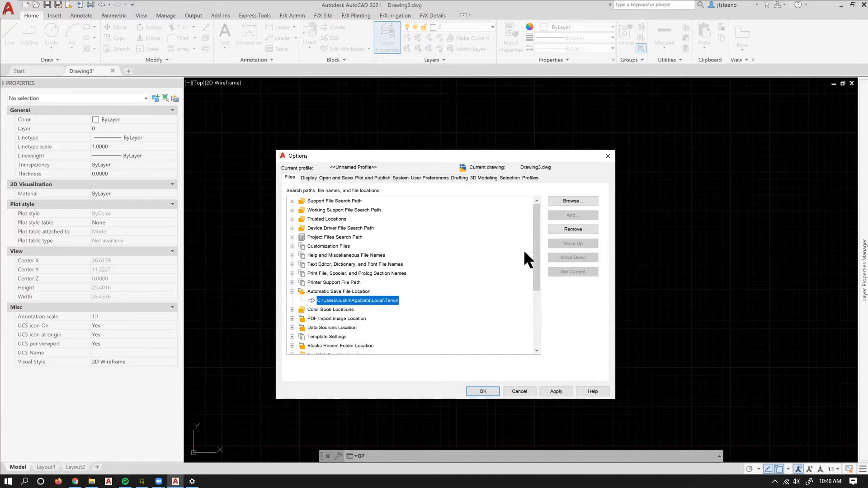
{"action": "left_click", "coordinate": [568, 200]}
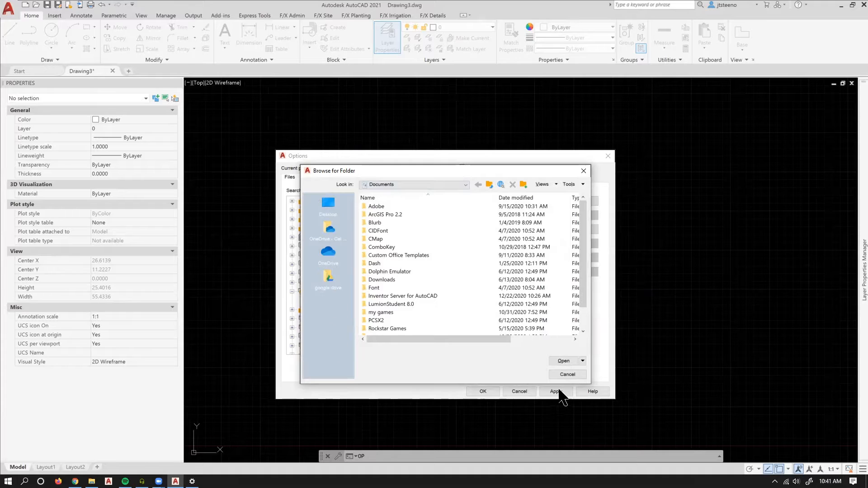
{"action": "left_click", "coordinate": [567, 375]}
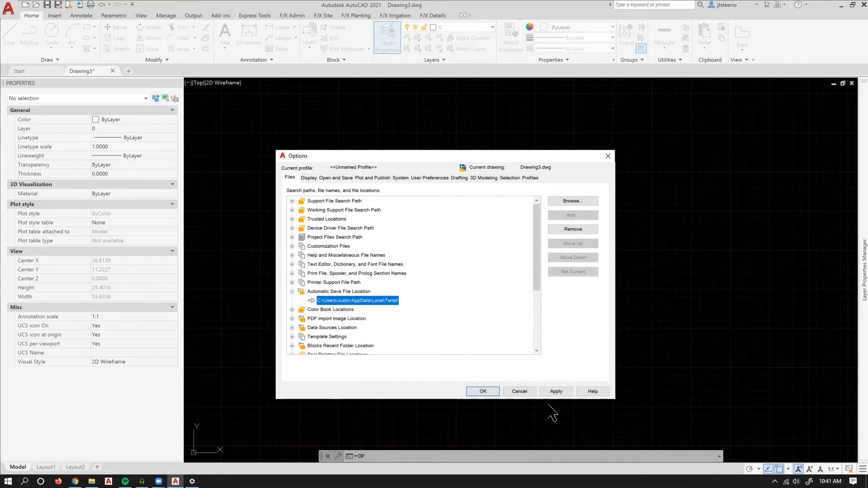
Apply the Dark color theme, keep the crosshair size at 100, and accept the options
{"action": "left_click", "coordinate": [310, 177]}
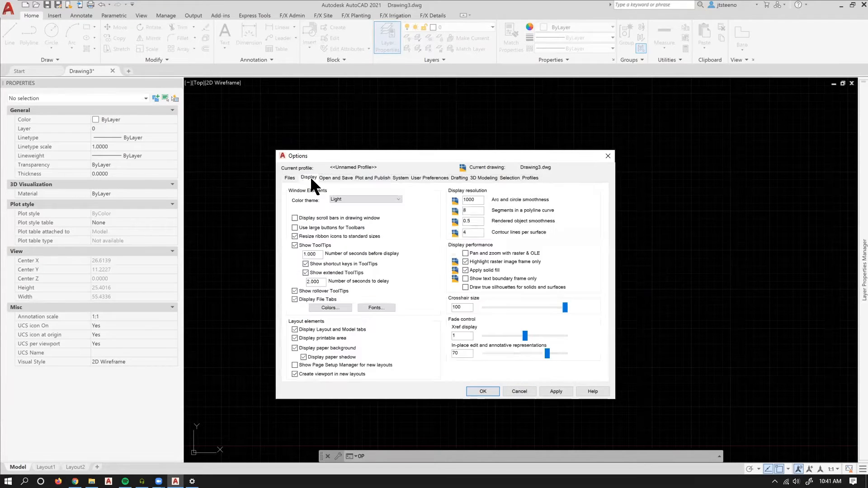
{"action": "left_click", "coordinate": [346, 199]}
{"action": "left_click", "coordinate": [346, 203]}
{"action": "left_click", "coordinate": [552, 392]}
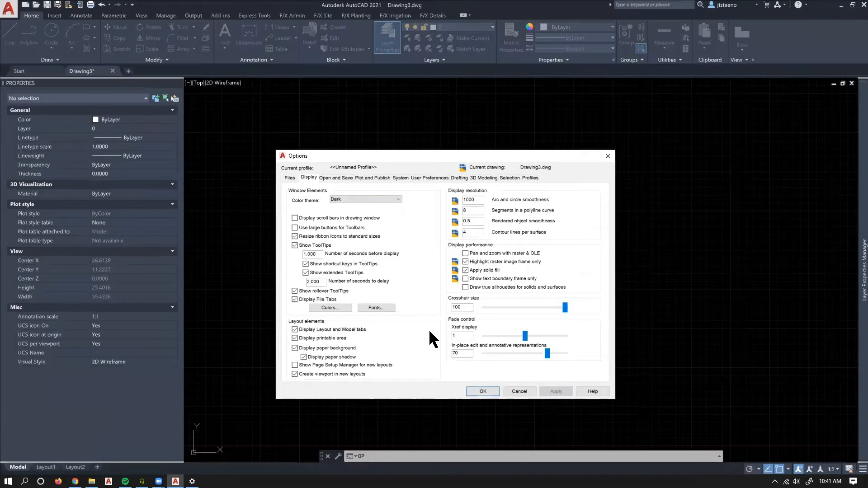
{"action": "mouse_move", "coordinate": [562, 305]}
{"action": "left_mouse_down"}
{"action": "mouse_move", "coordinate": [488, 302]}
{"action": "mouse_move", "coordinate": [565, 308]}
{"action": "left_mouse_up"}
{"action": "left_click", "coordinate": [484, 392]}
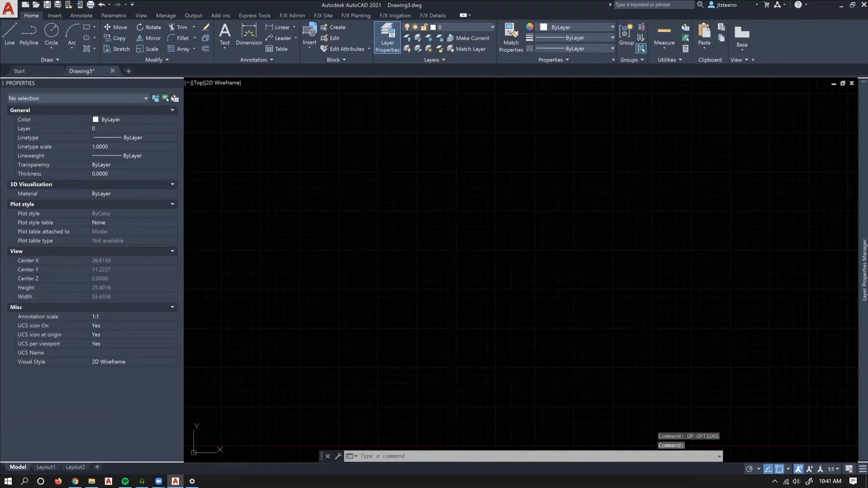
Reopen the display options and set the Xref display fade to 0
{"action": "key", "text": "Return"}
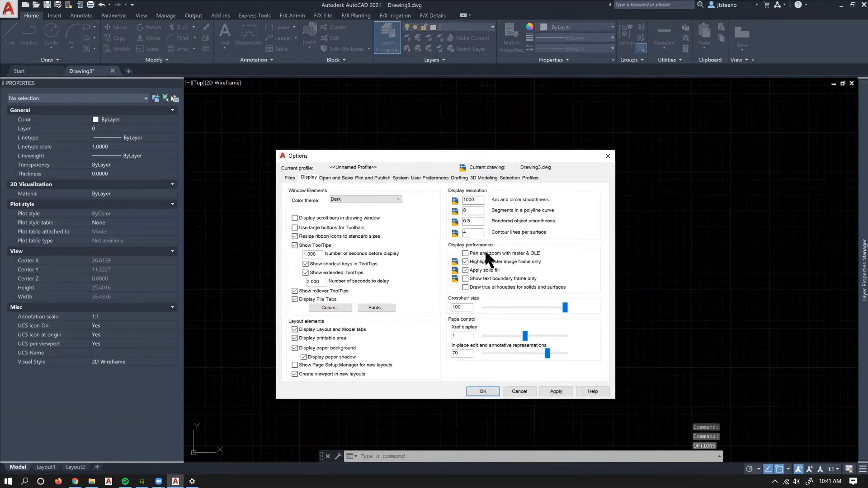
{"action": "double_click", "coordinate": [456, 335]}
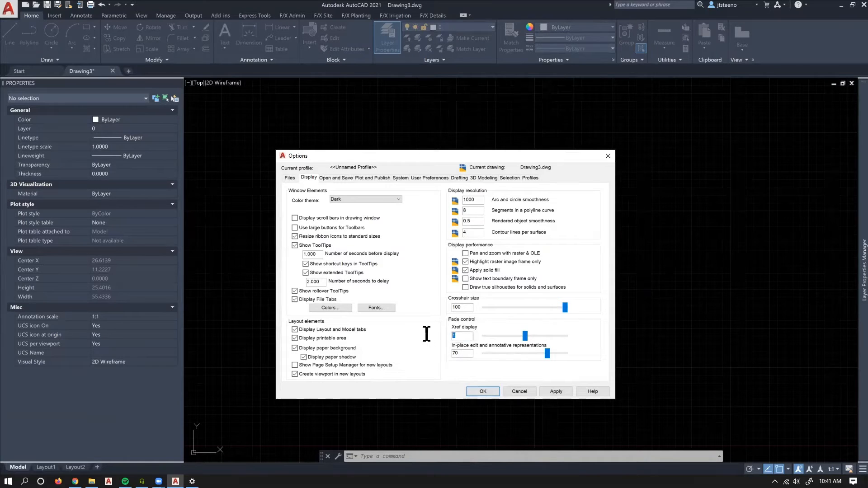
{"action": "key", "text": "Return"}
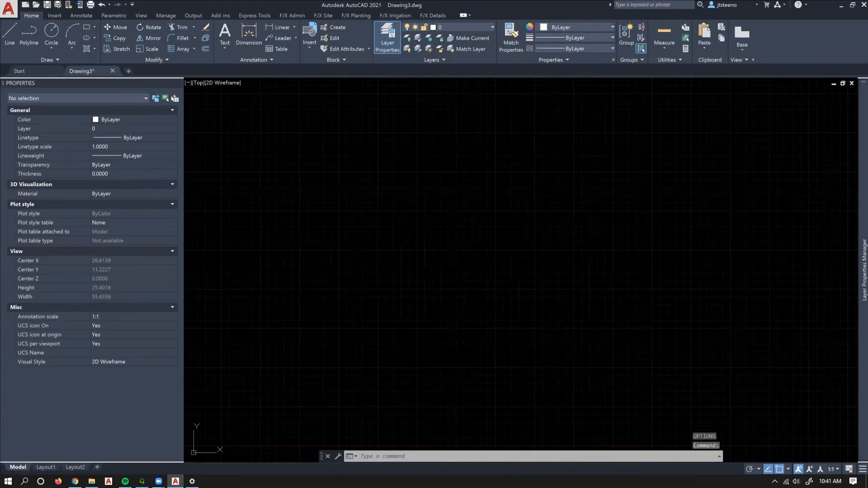
{"action": "key", "text": "Return"}
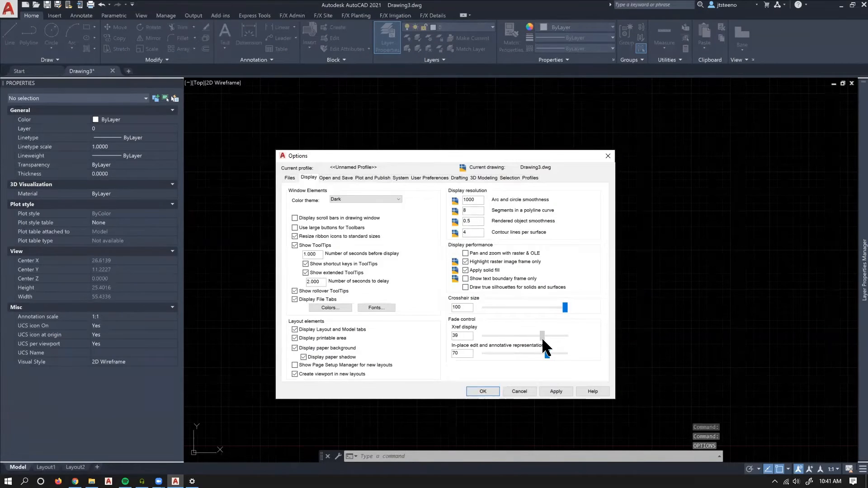
{"action": "left_click_drag", "start_coordinate": [542, 339], "coordinate": [547, 342]}
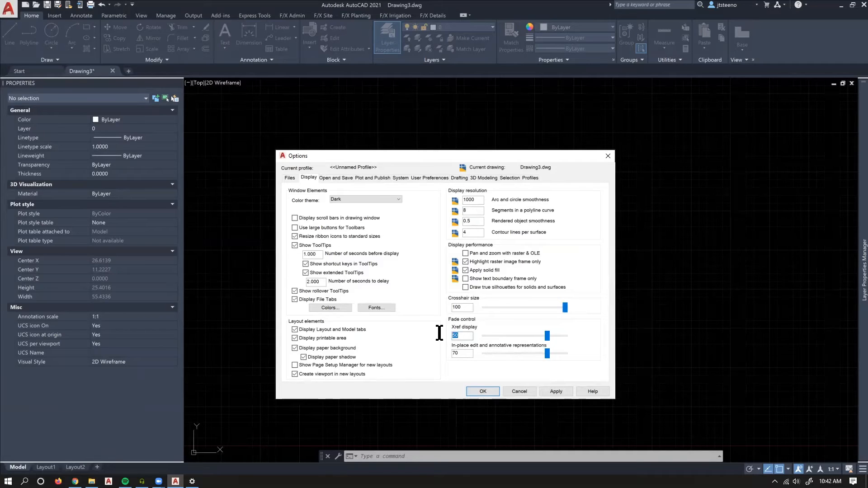
{"action": "left_click_drag", "start_coordinate": [466, 335], "coordinate": [449, 323]}
{"action": "type", "text": "0"}
Review the drawing window colors for the 2D model space background and crosshairs and for the Sheet / layout uniform and paper backgrounds
{"action": "left_click", "coordinate": [509, 178]}
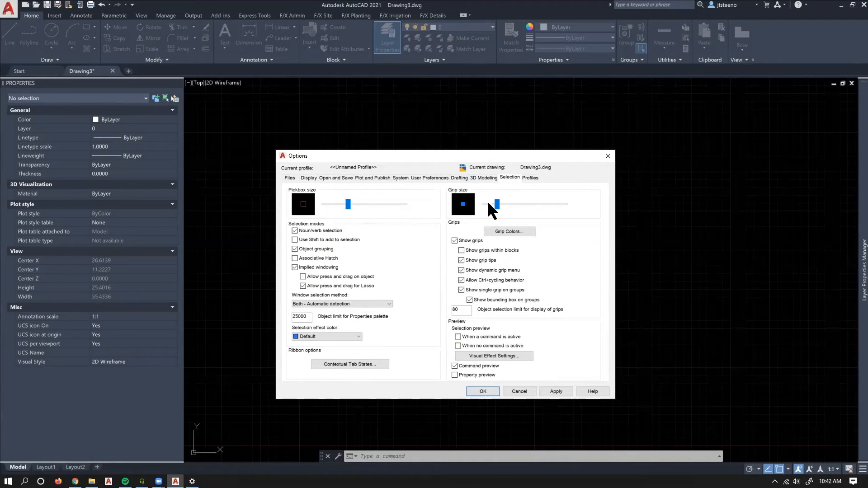
{"action": "left_click", "coordinate": [460, 178]}
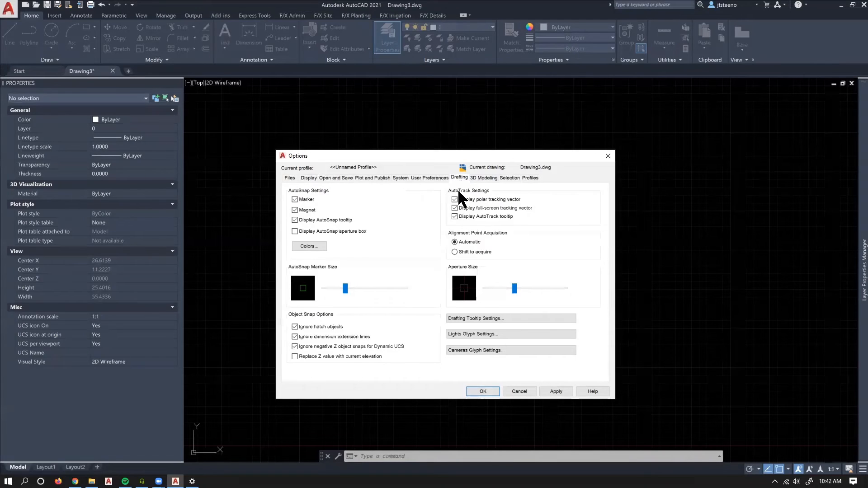
{"action": "left_click", "coordinate": [311, 246]}
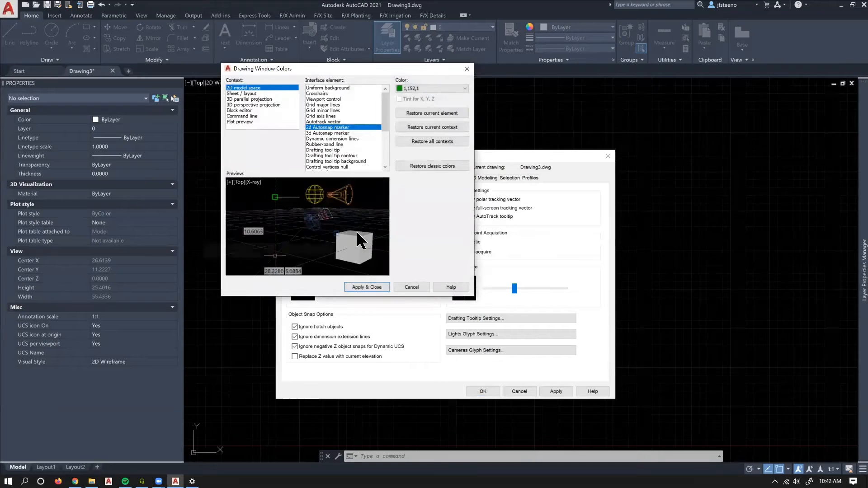
{"action": "left_click", "coordinate": [325, 86]}
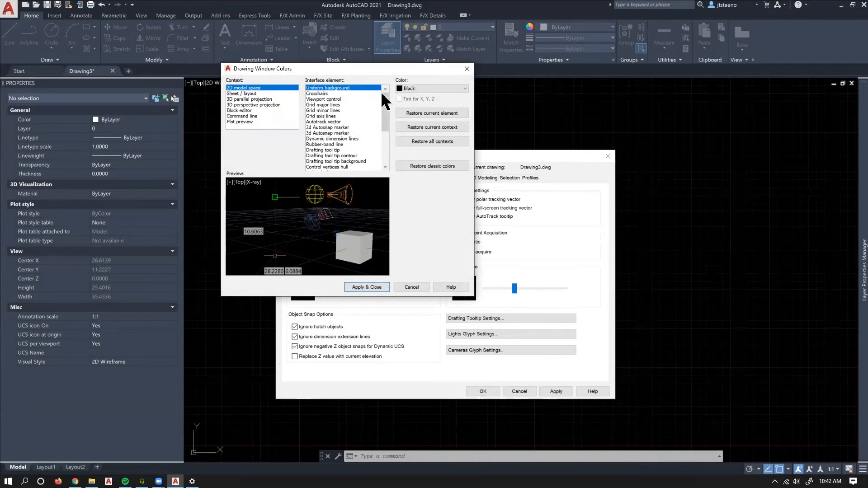
{"action": "left_click", "coordinate": [320, 93]}
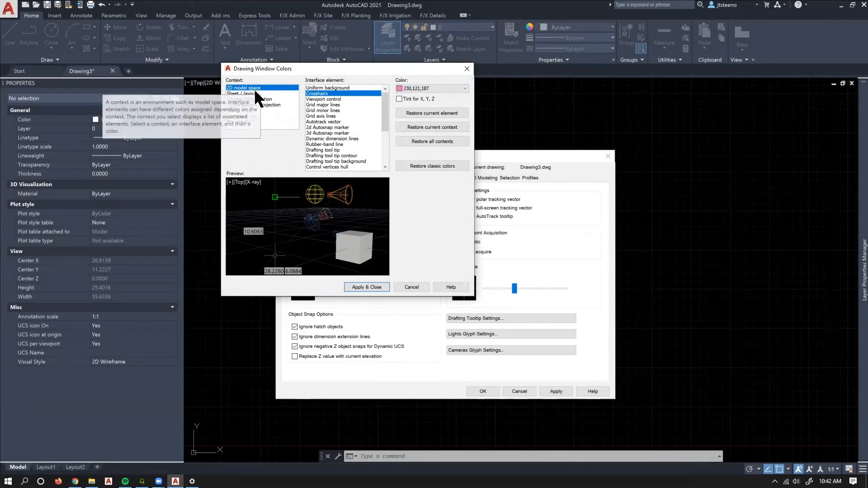
{"action": "left_click", "coordinate": [254, 93]}
{"action": "left_click", "coordinate": [342, 92]}
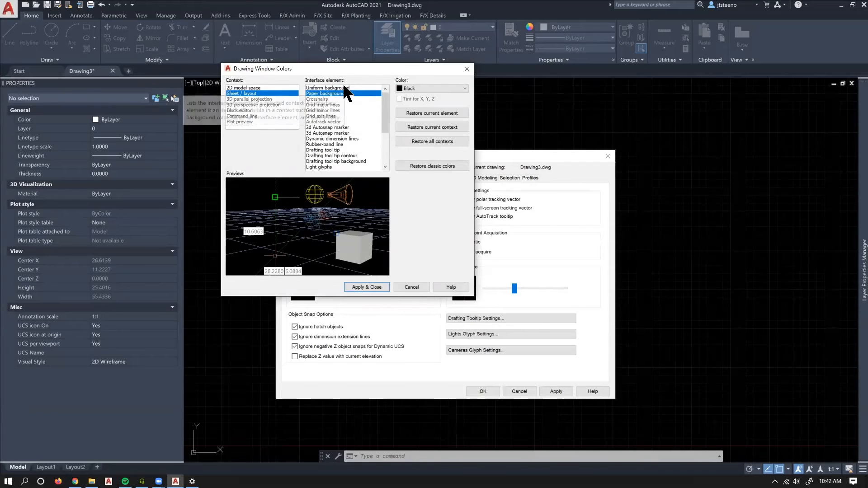
{"action": "left_click", "coordinate": [340, 87]}
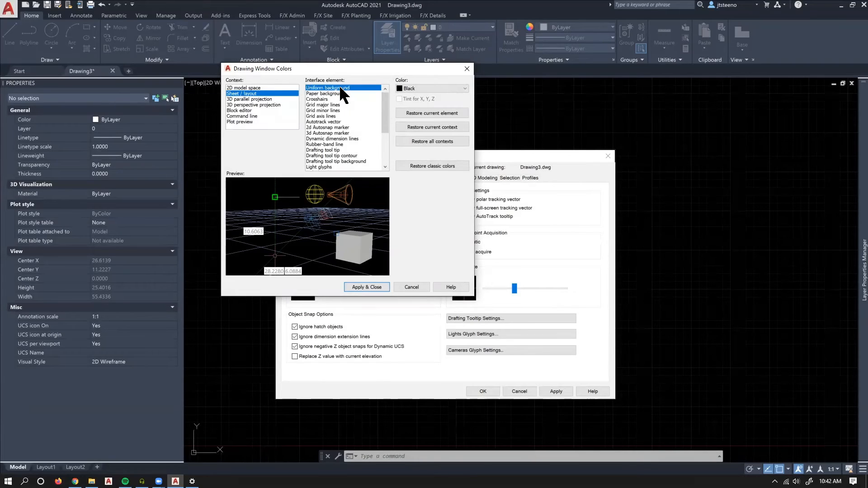
{"action": "left_click", "coordinate": [343, 93]}
{"action": "left_click", "coordinate": [355, 88]}
{"action": "left_click", "coordinate": [381, 288]}
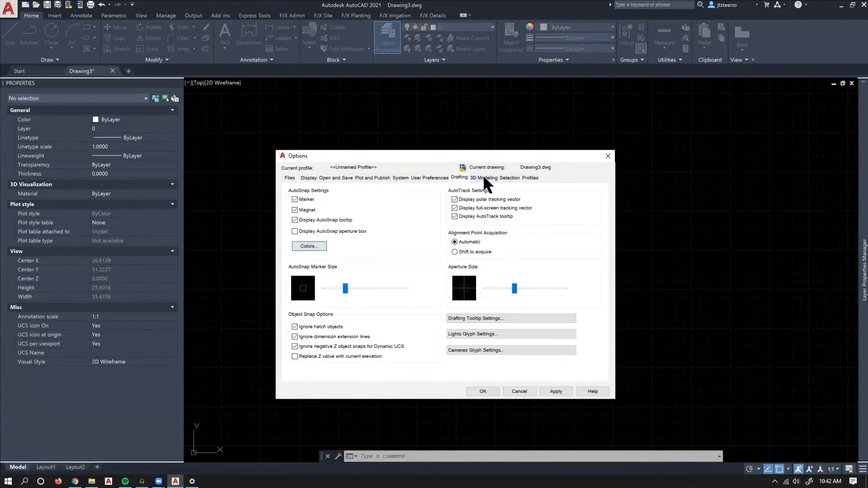
Enable the property preview and turn off selection preview both when a command is active and when no command is active
{"action": "left_click", "coordinate": [508, 178]}
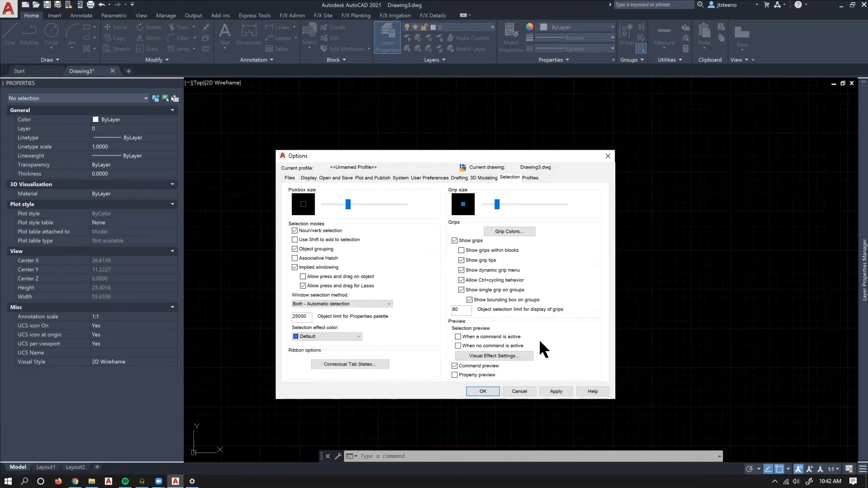
{"action": "left_click", "coordinate": [465, 374]}
{"action": "left_click", "coordinate": [471, 373]}
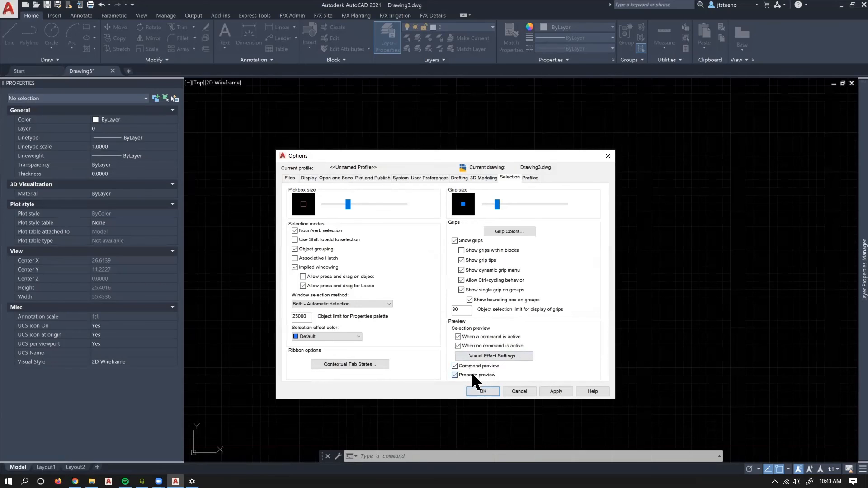
{"action": "left_click", "coordinate": [474, 345]}
{"action": "left_click", "coordinate": [477, 336]}
Display the 3D modeling settings in the Options dialog
{"action": "left_click", "coordinate": [482, 178]}
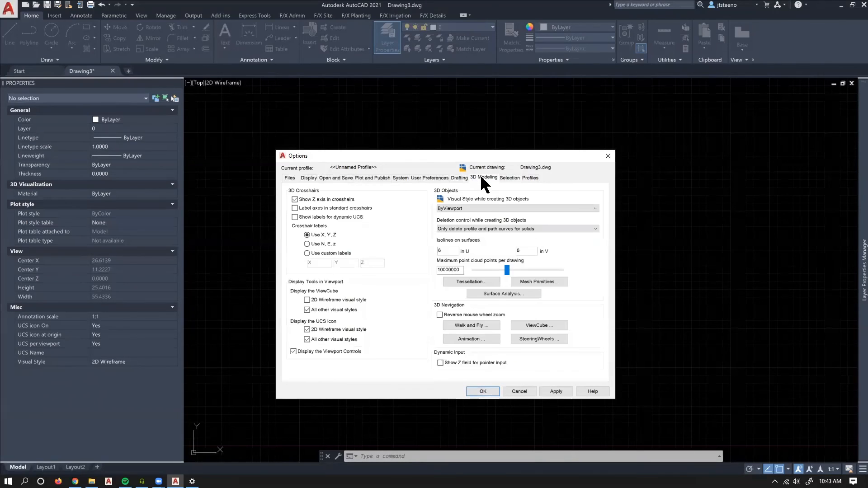